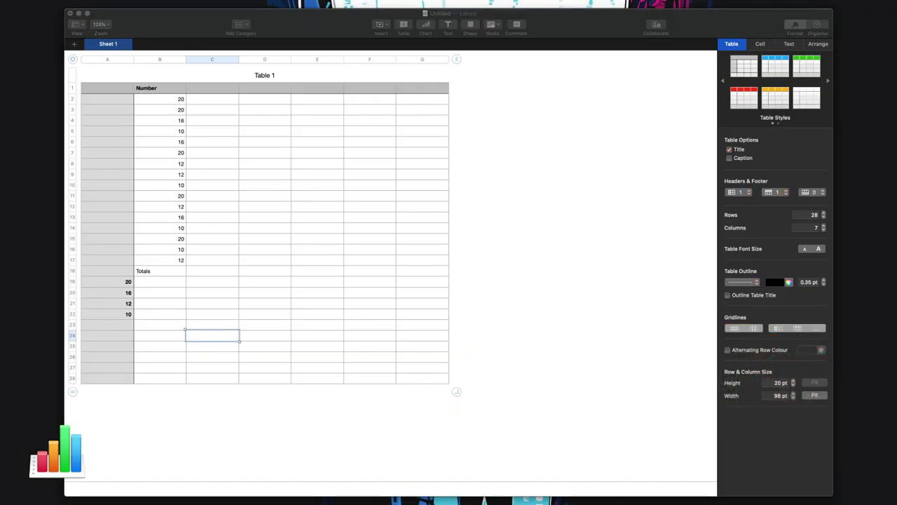
Step: Point out the Number values in B2:B17 and the lookup values in A19:A22, then select B19
left_click(211, 303)
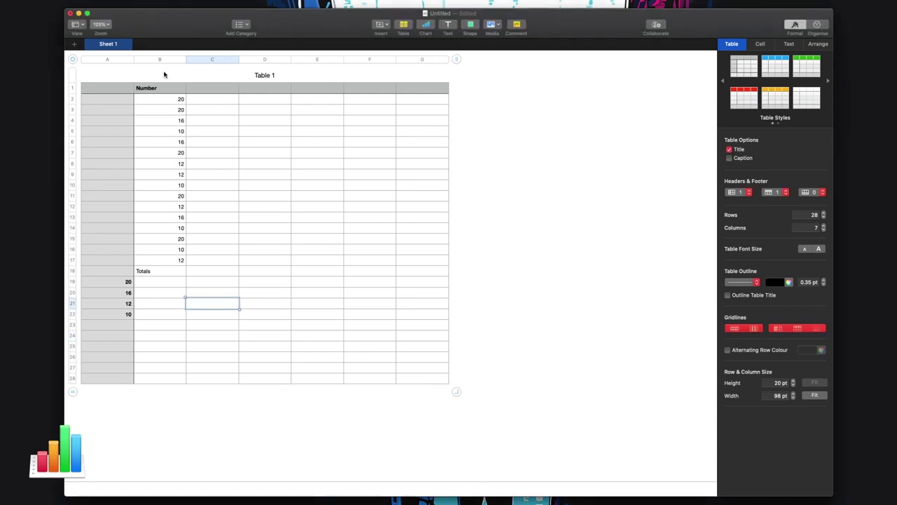
left_click_drag(161, 98, 173, 265)
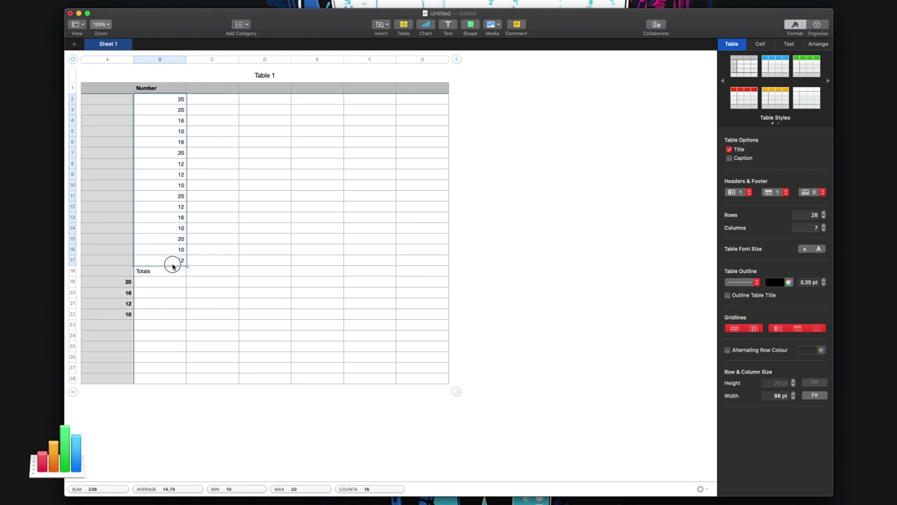
left_click_drag(122, 283, 116, 320)
left_click(158, 329)
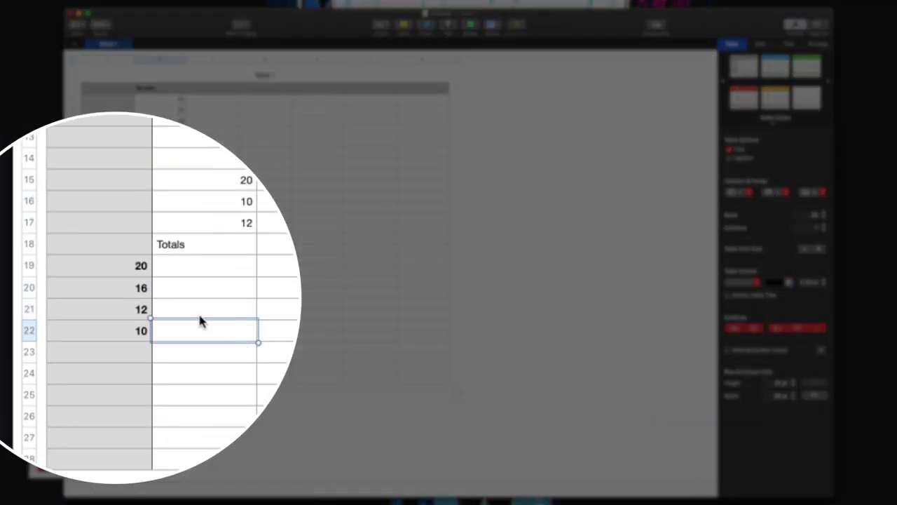
left_click_drag(114, 266, 120, 325)
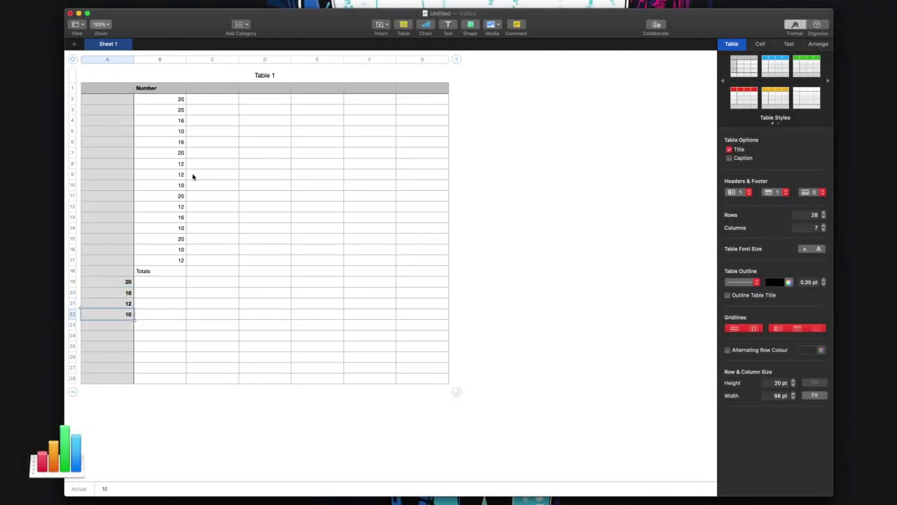
left_click(162, 285)
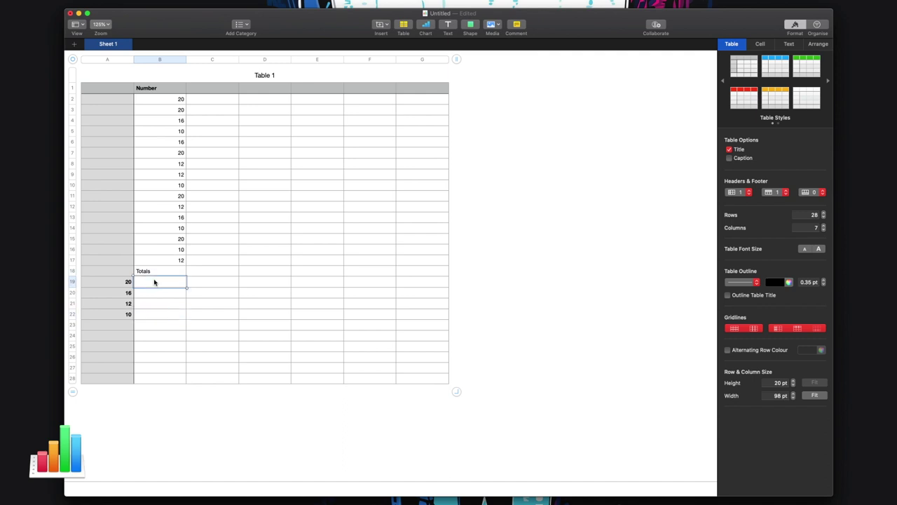
Step: Start a formula in B19, browse the Functions sidebar, and highlight COUNTIF among the COUNT suggestions
type("=")
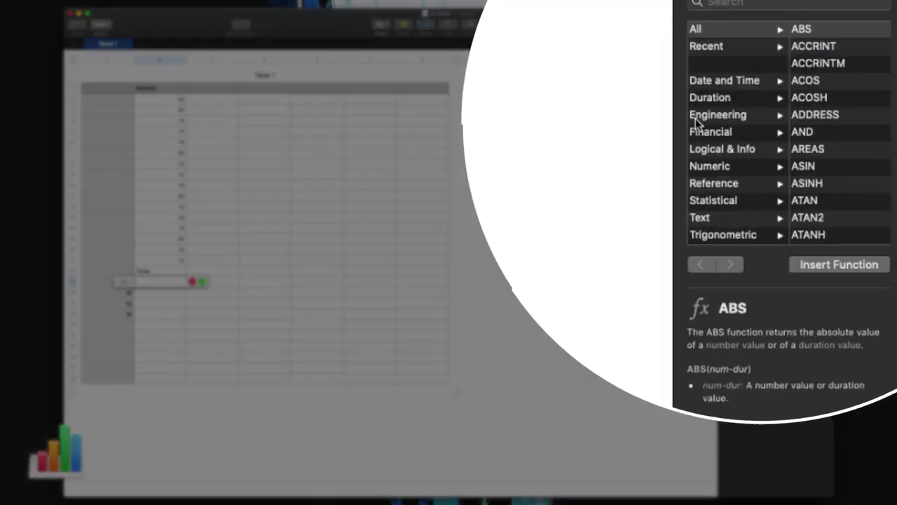
scroll(783, 128, "down", 2)
scroll(806, 133, "down", 15)
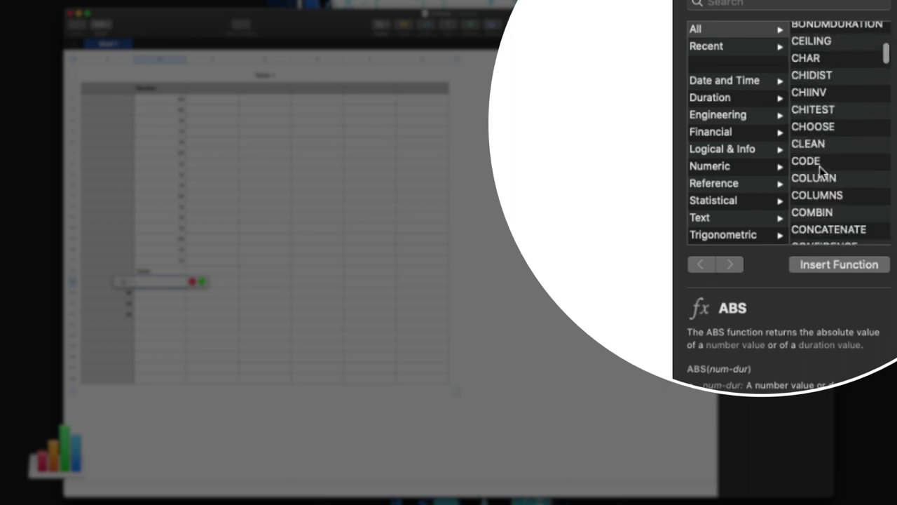
scroll(824, 168, "down", 4)
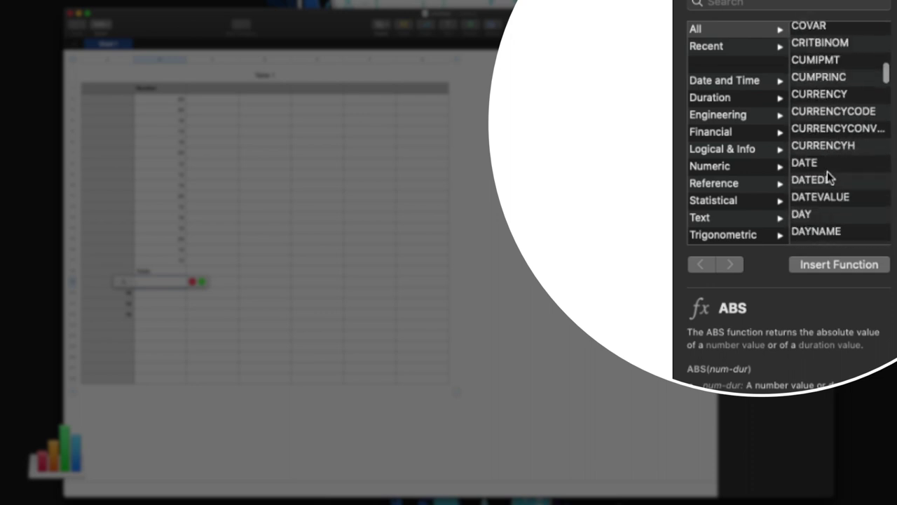
scroll(827, 154, "up", 2)
scroll(827, 142, "up", 3)
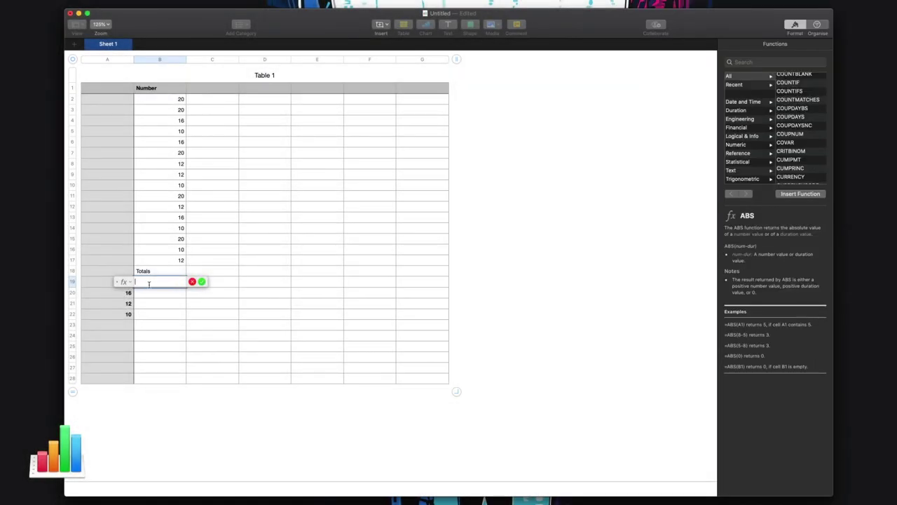
type("COUNT")
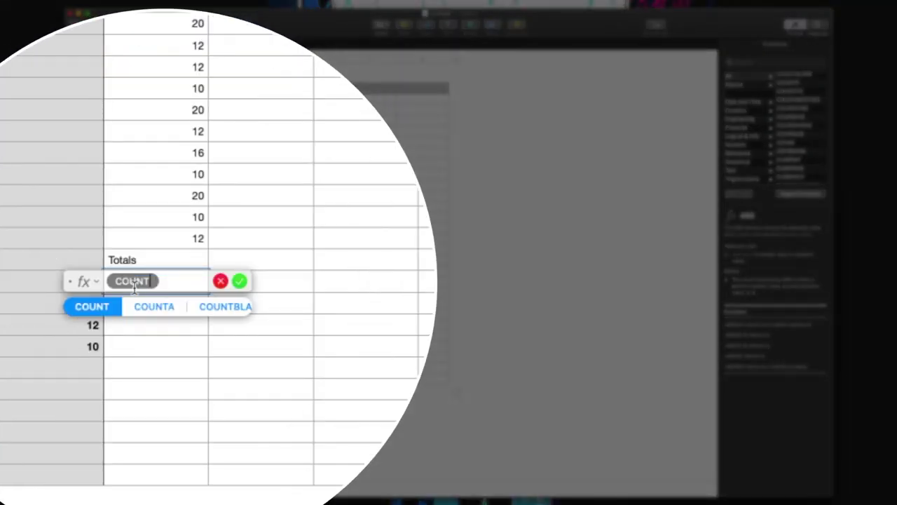
key("Down")
key("Down")
key("Down")
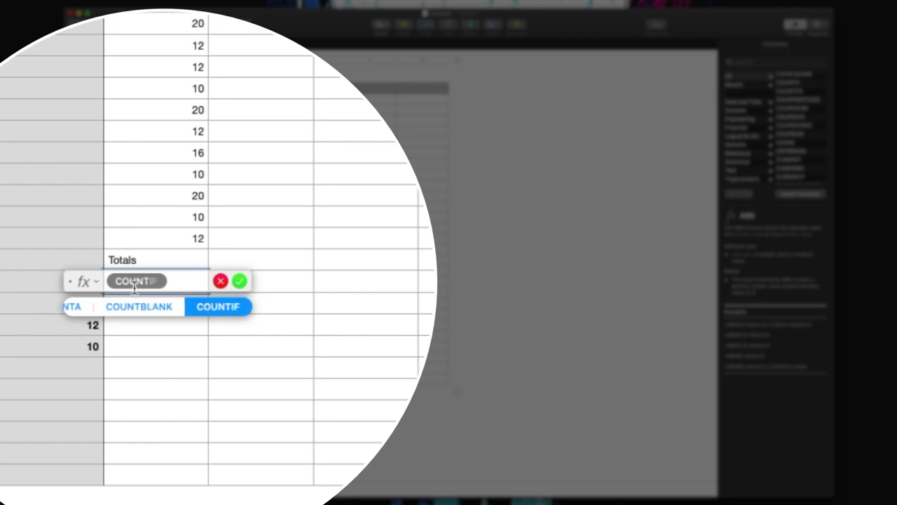
Step: Insert COUNTIF into B19's formula and move the formula editor up out of the way
left_click(218, 310)
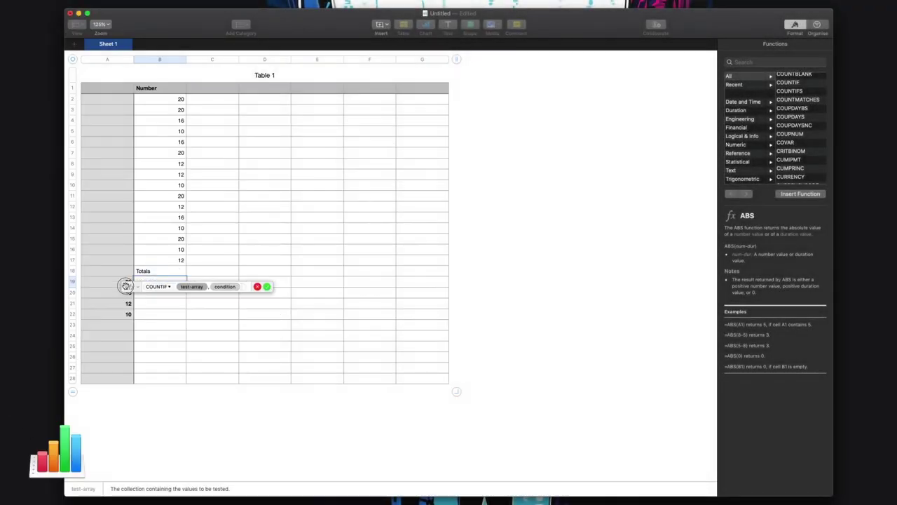
left_click_drag(124, 285, 200, 273)
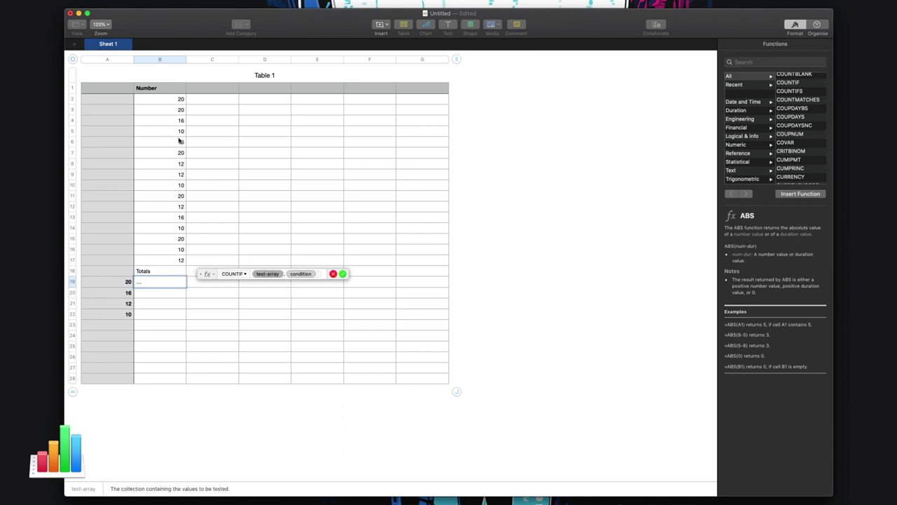
Step: Set COUNTIF's range to B2:B17 and its condition to A19, confirming so B19 shows 5
left_click_drag(161, 103, 160, 266)
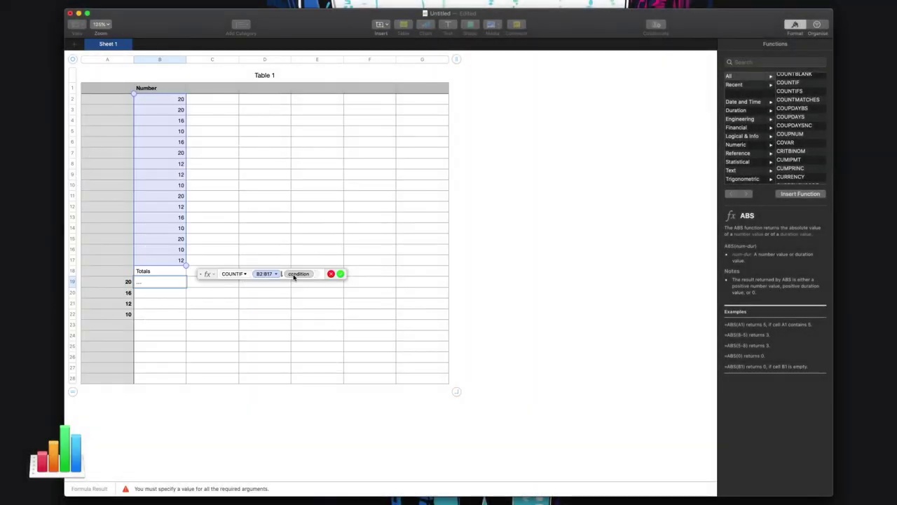
left_click(297, 274)
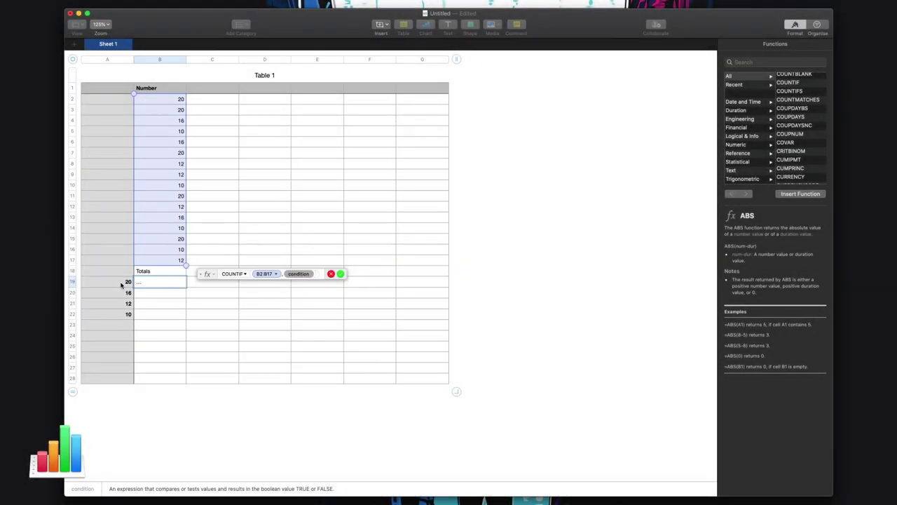
left_click(121, 283)
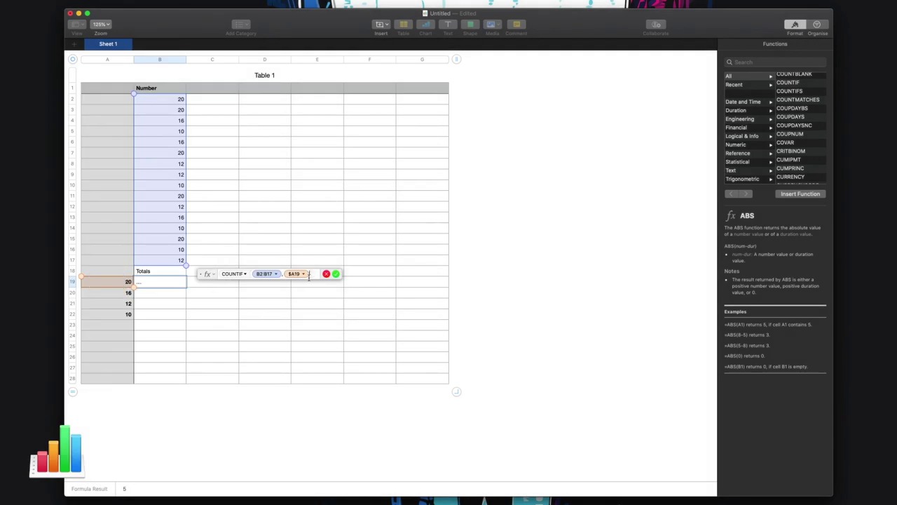
left_click(337, 274)
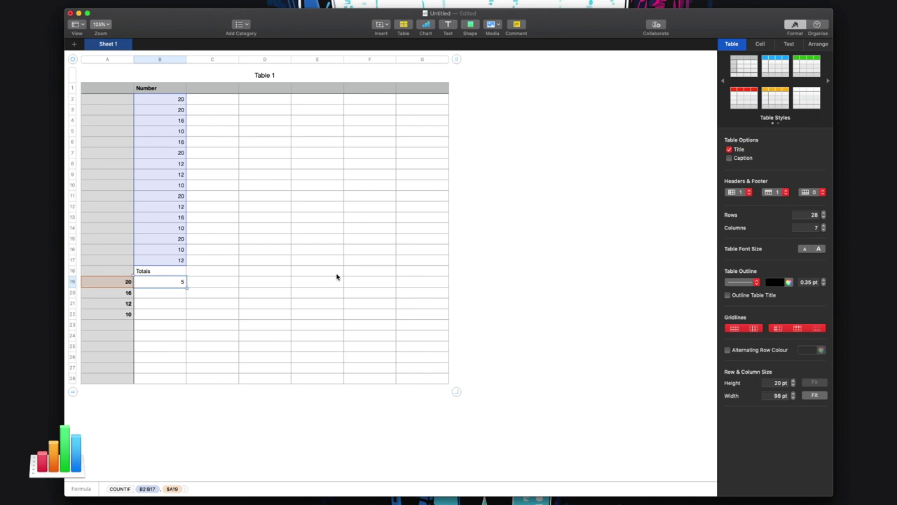
Step: Trace the counted range B2:B17 and select the value 20 in A19
left_click(179, 102)
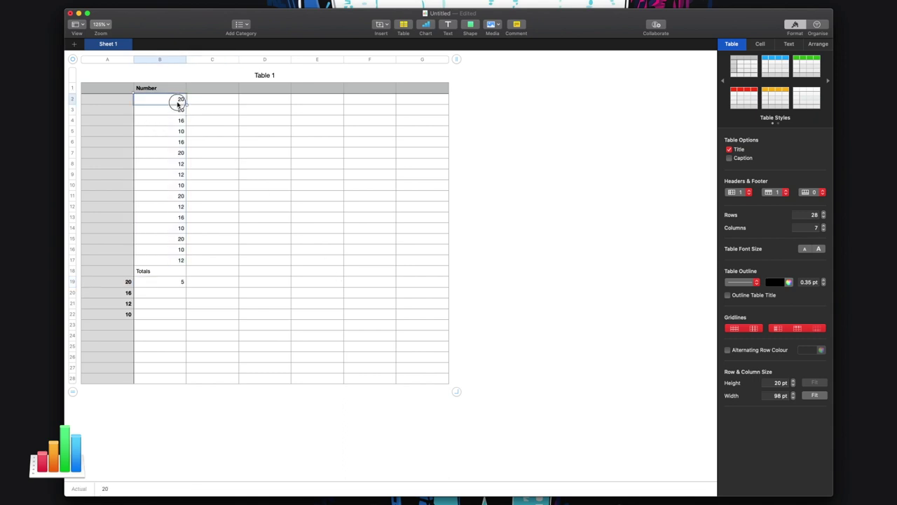
left_click_drag(178, 102, 173, 260)
left_click(240, 260)
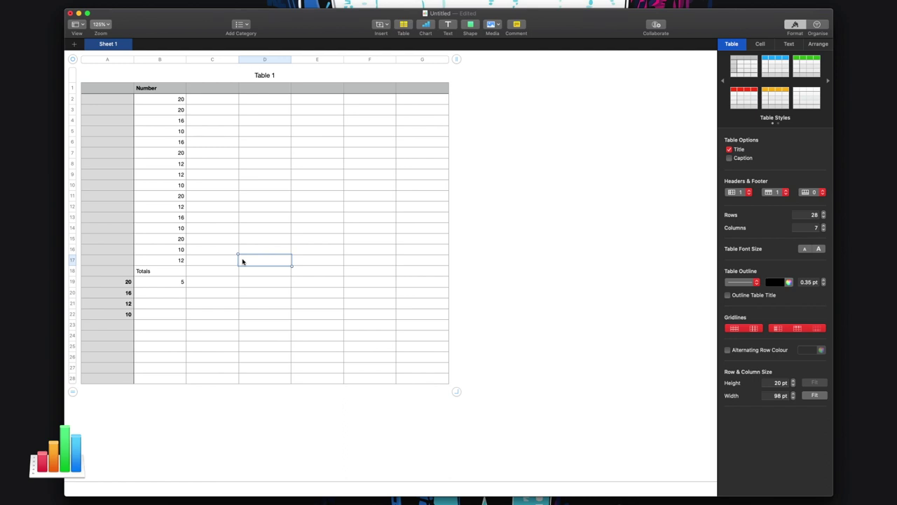
left_click(119, 284)
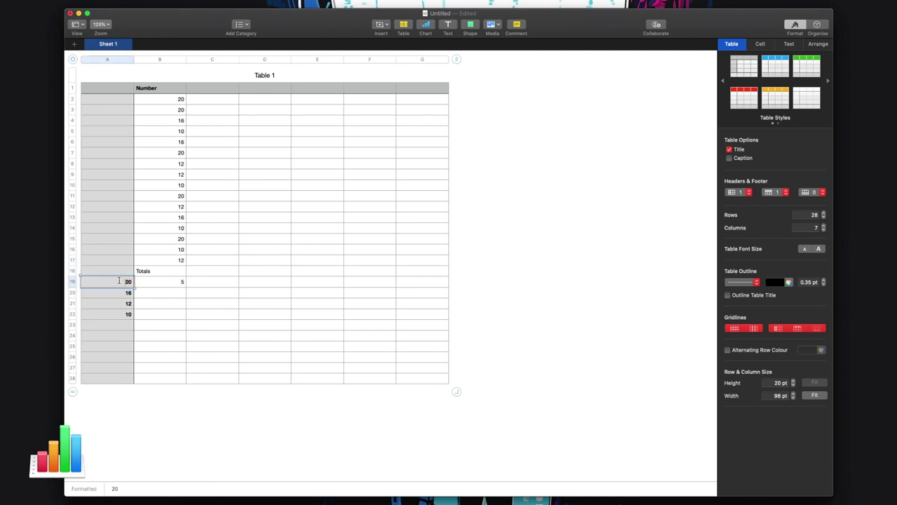
Step: Change A19 to 18 so the count drops to 0, then back to 20 so it returns to 5
left_click(222, 282)
left_click(126, 281)
mouse_move(150, 292)
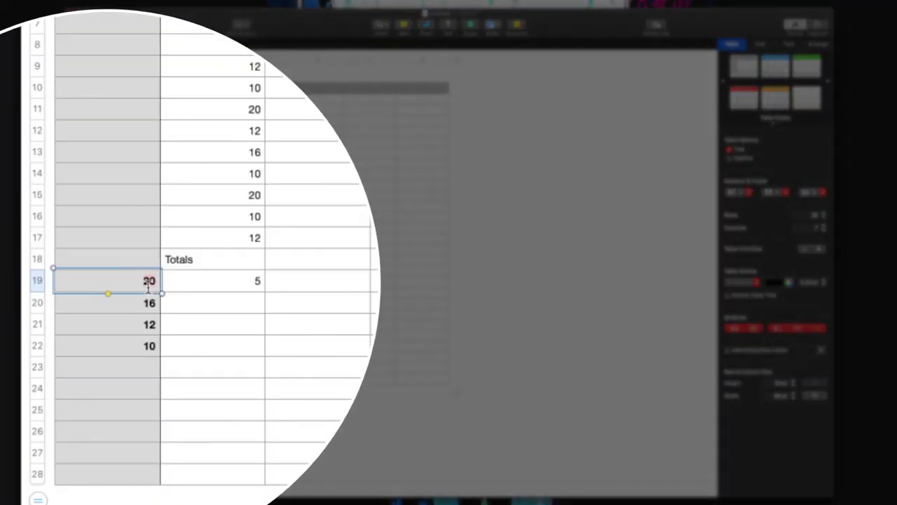
type("18")
left_click(372, 257)
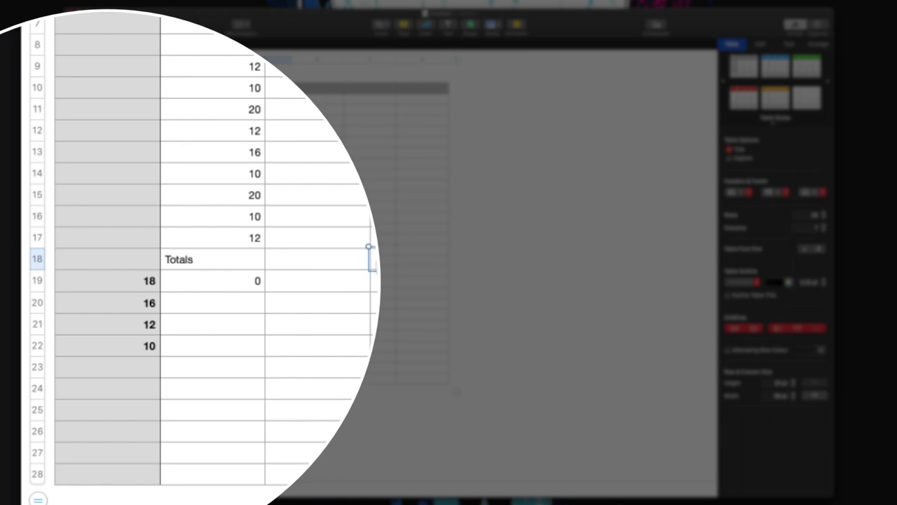
left_click(147, 286)
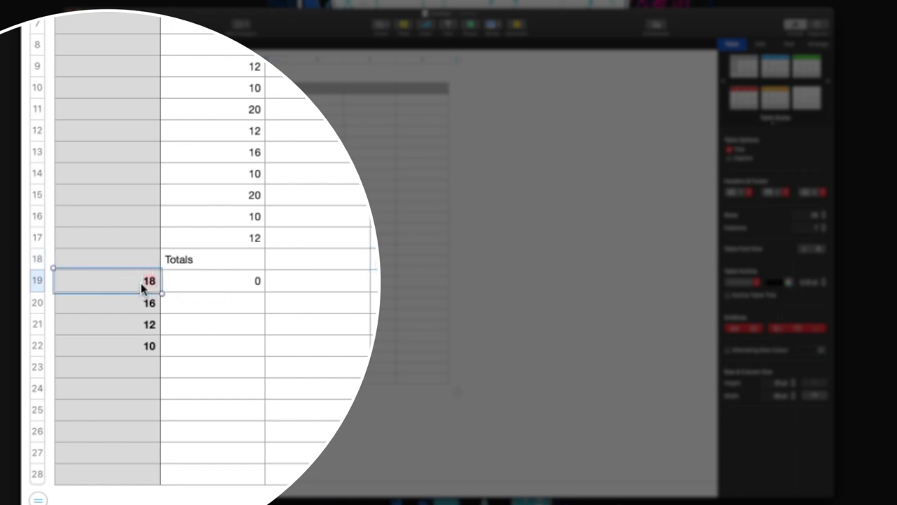
type("20")
left_click(119, 287)
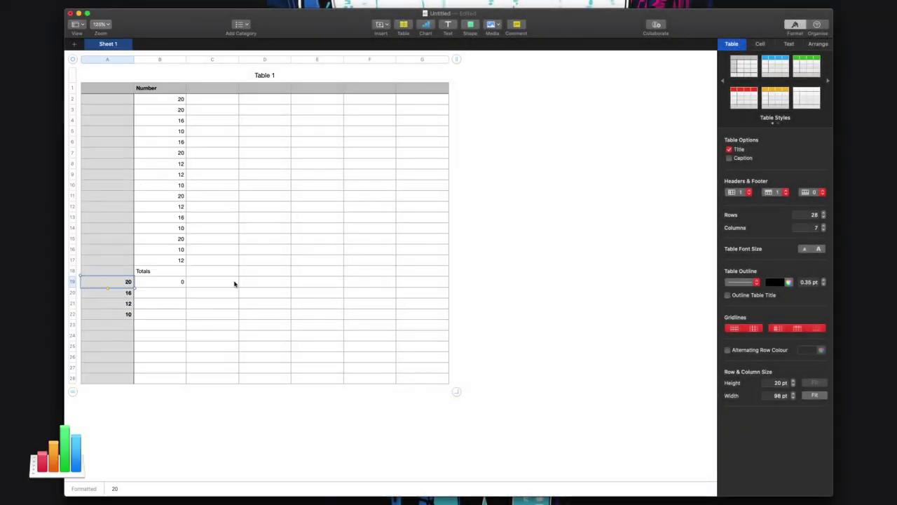
left_click(235, 283)
Step: Point out the 20s in the Number column, including B7 and B15
left_click(168, 100)
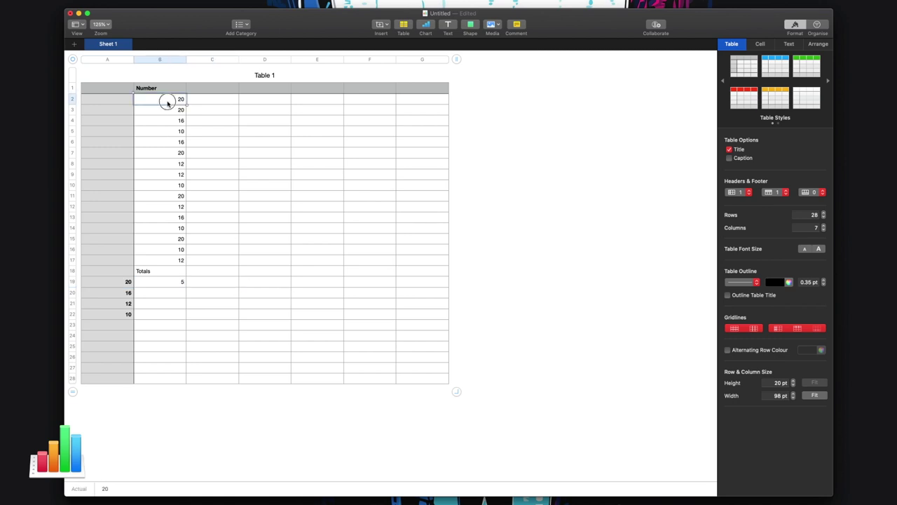
left_click(168, 111)
left_click(168, 153)
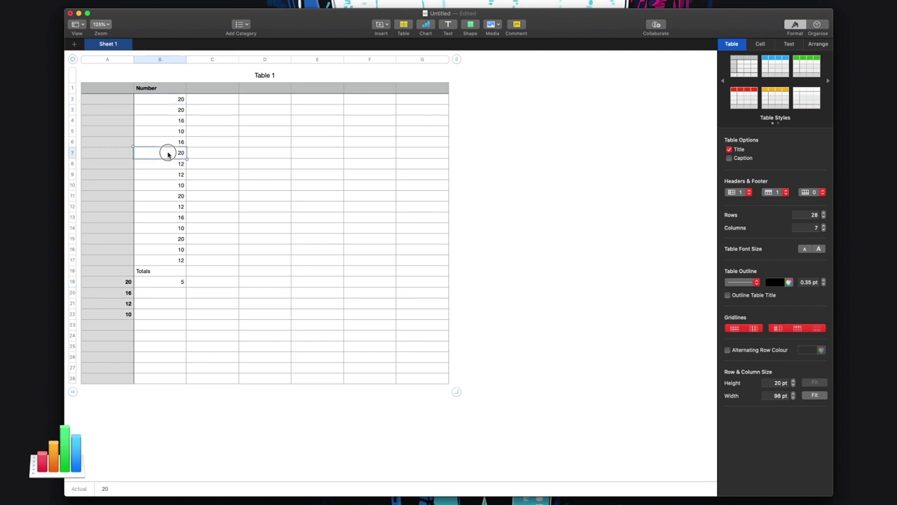
left_click(167, 196)
left_click(170, 240)
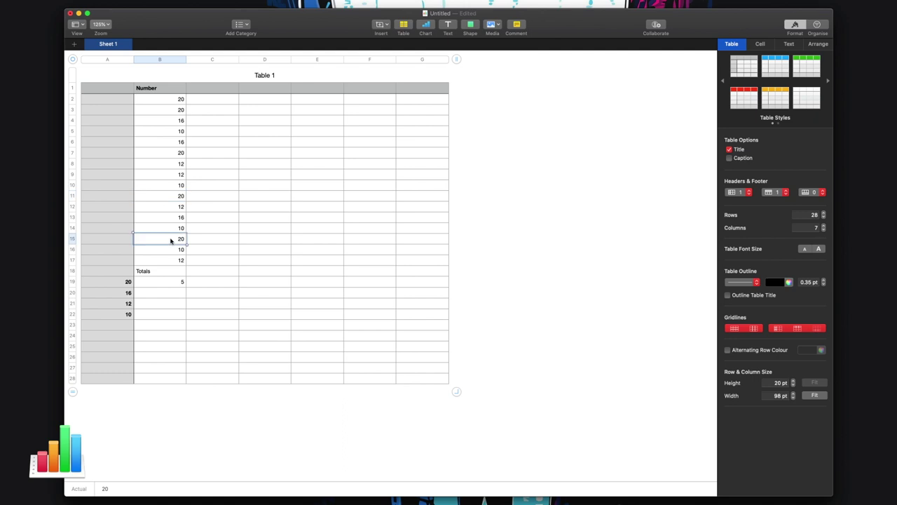
left_click(278, 260)
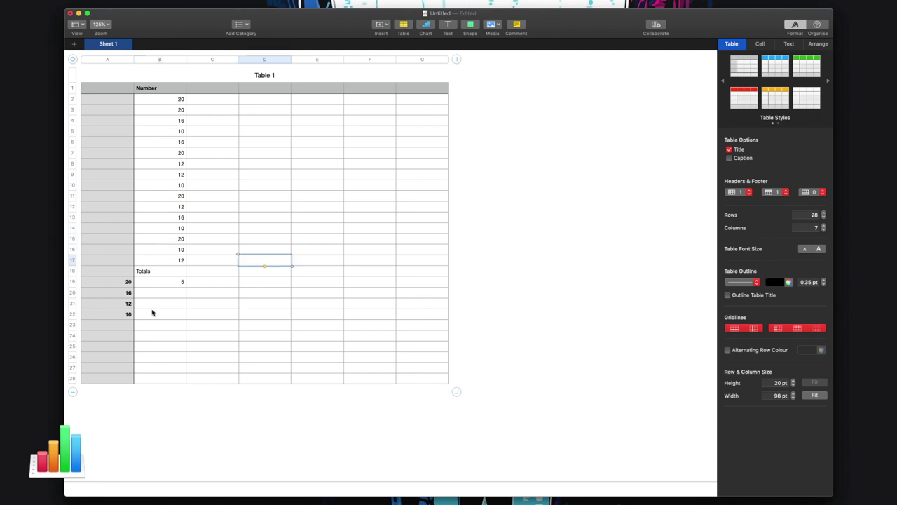
Step: Enter 12 at A19, then select cell B20 for the next count
left_click(122, 283)
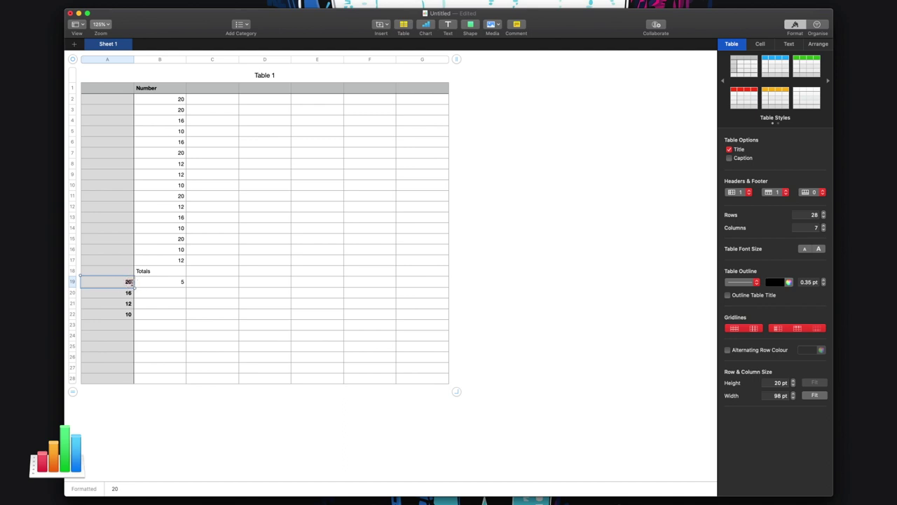
type("12")
left_click(265, 303)
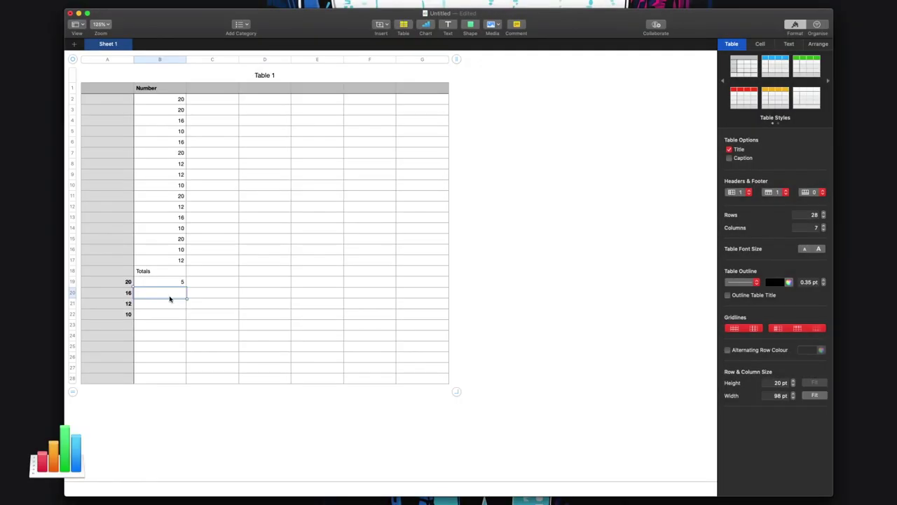
Step: Enter =COUNTIF(B2:B17,16) in B20 so it shows 3
type("=")
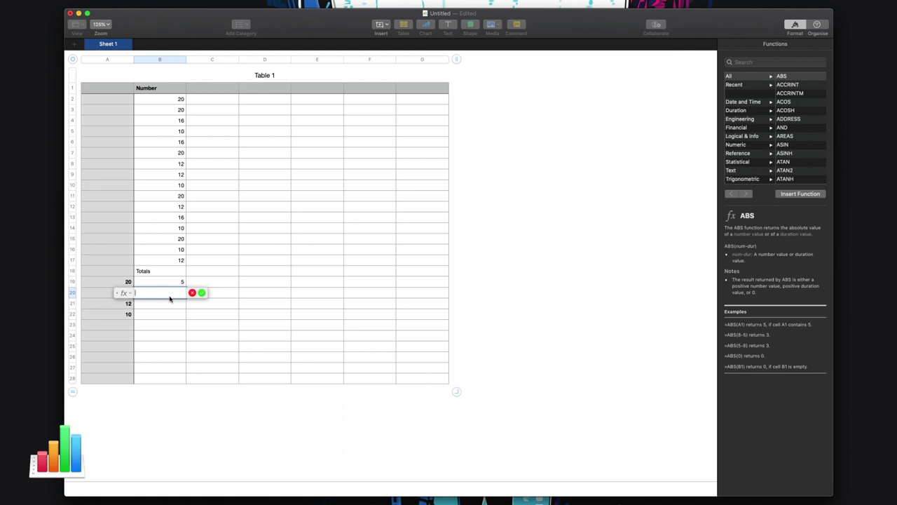
left_click_drag(116, 292, 248, 283)
left_click_drag(213, 322, 215, 238)
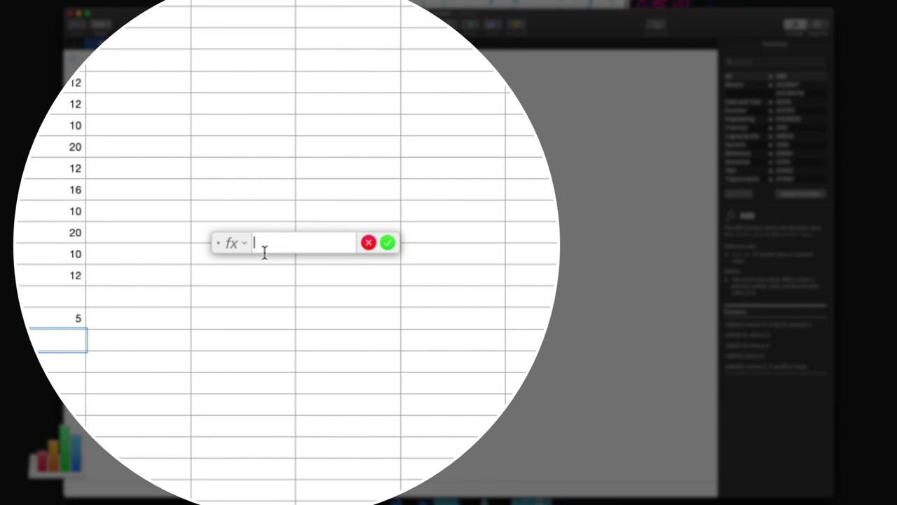
type("COUNTIF")
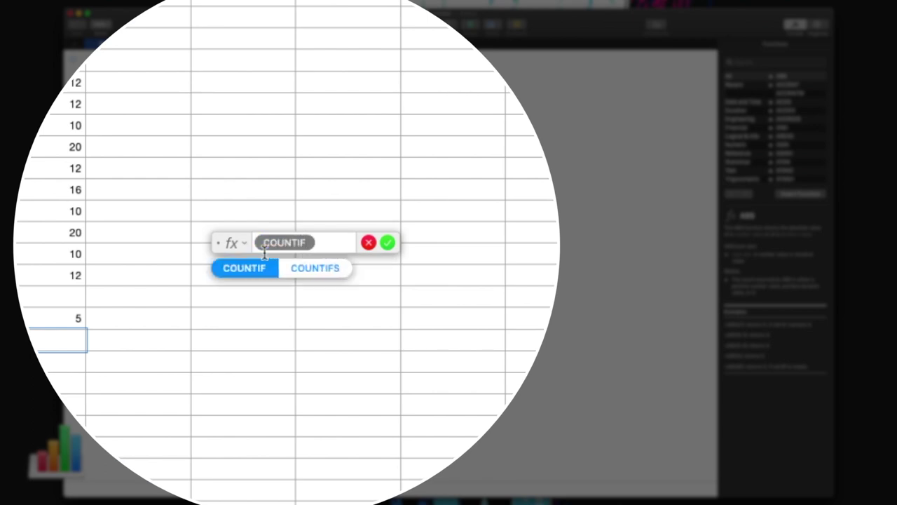
key("Return")
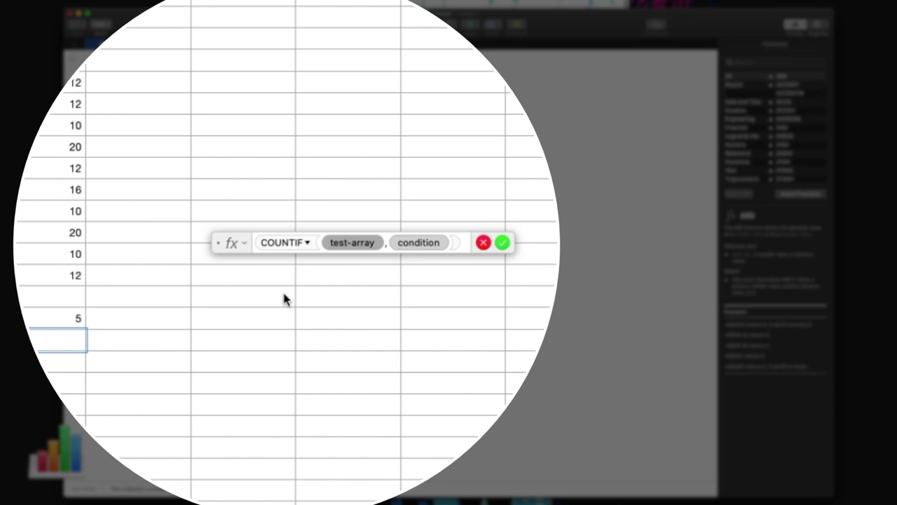
type("B2")
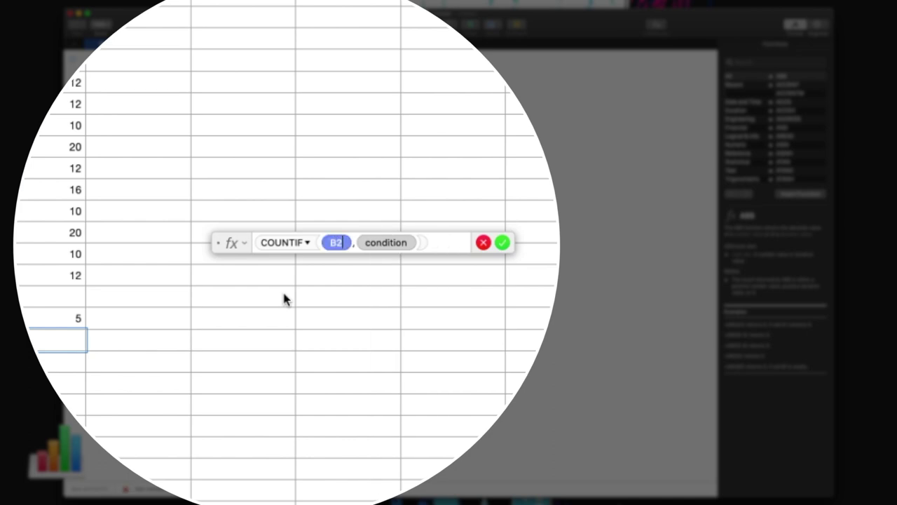
type(":B1")
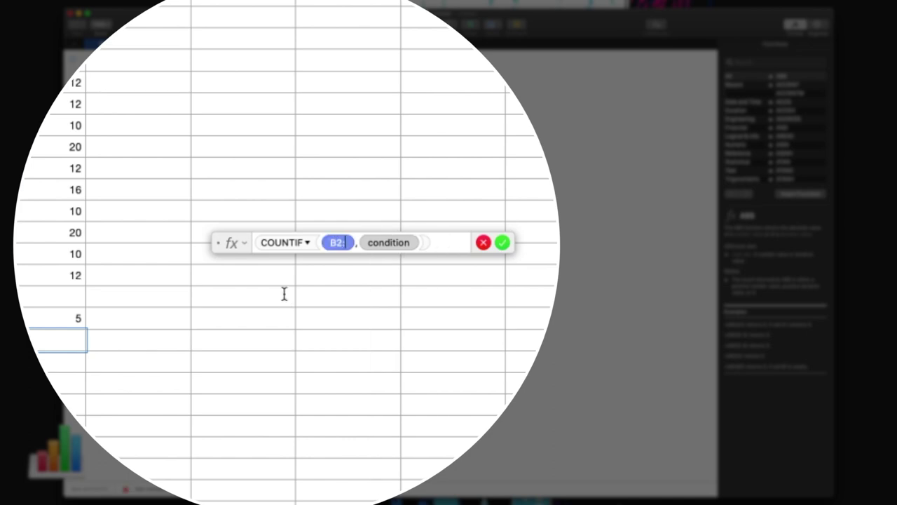
type("7")
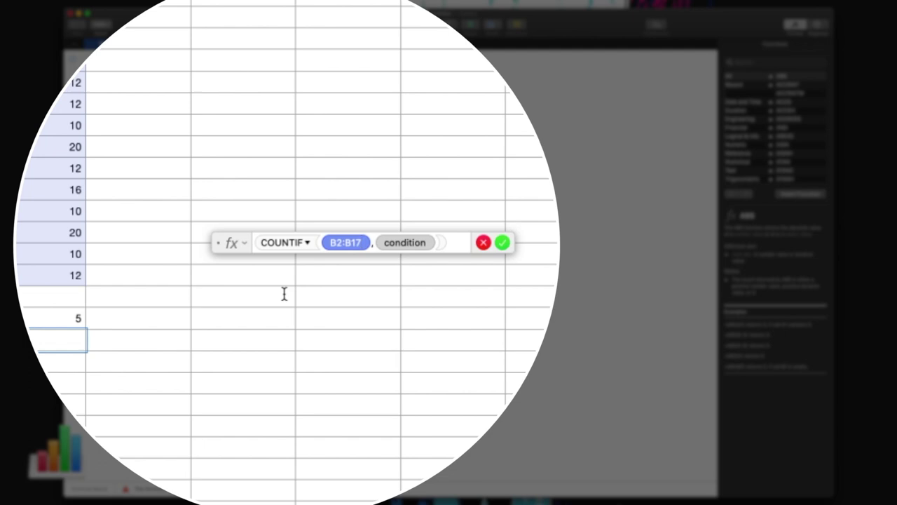
type(",")
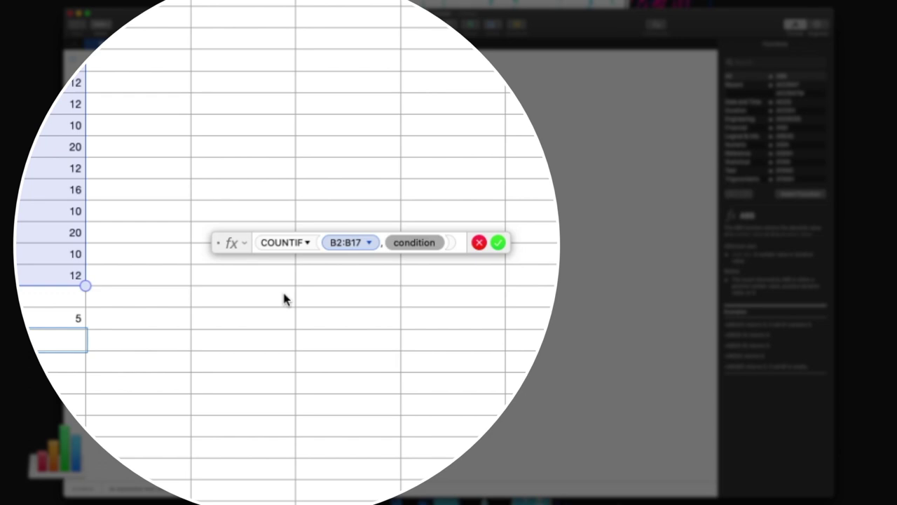
type("16")
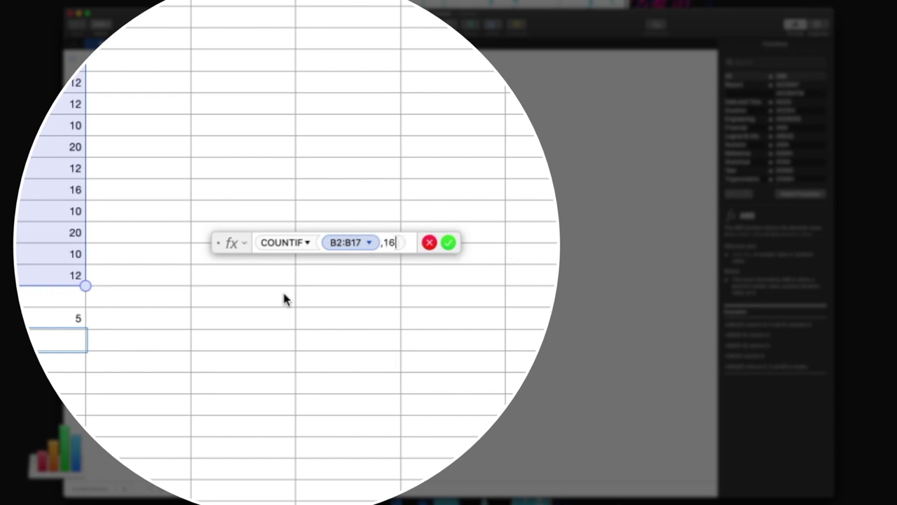
key("Return")
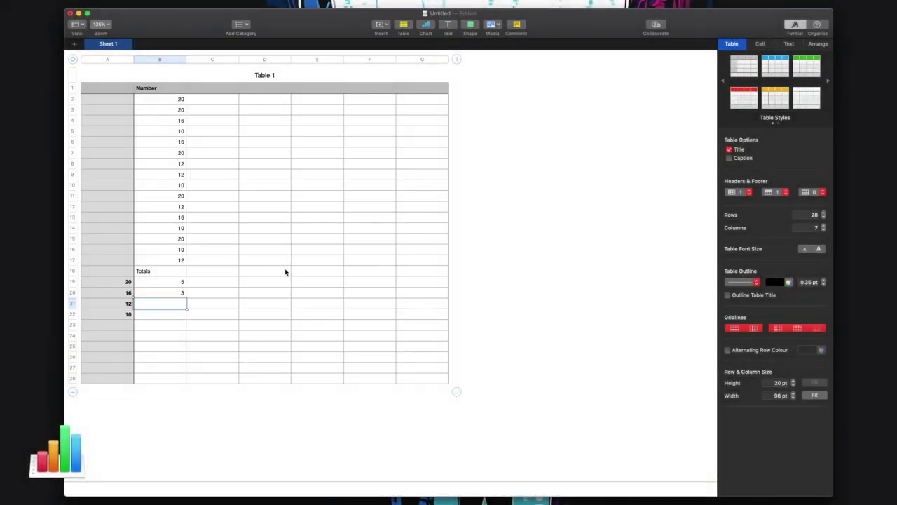
Step: Review B20's formula against A20's value 16, entering 1 in A20
left_click(164, 292)
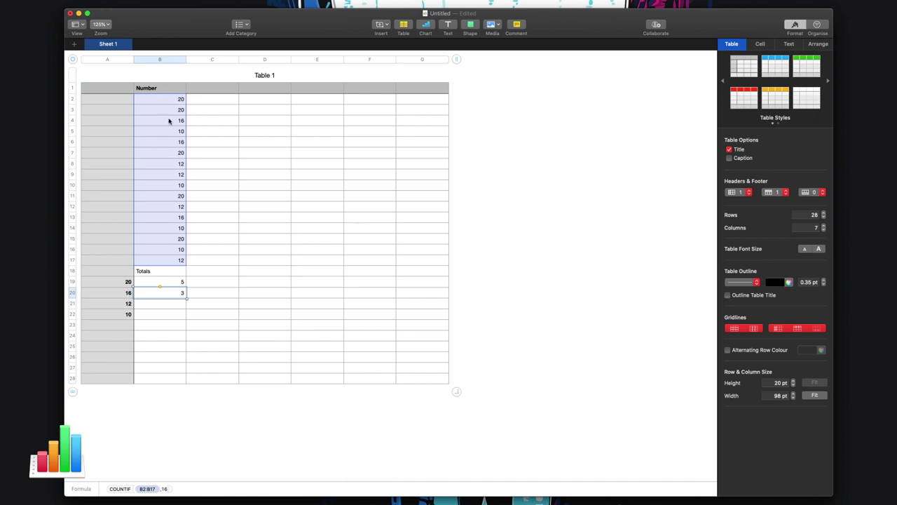
left_click(127, 298)
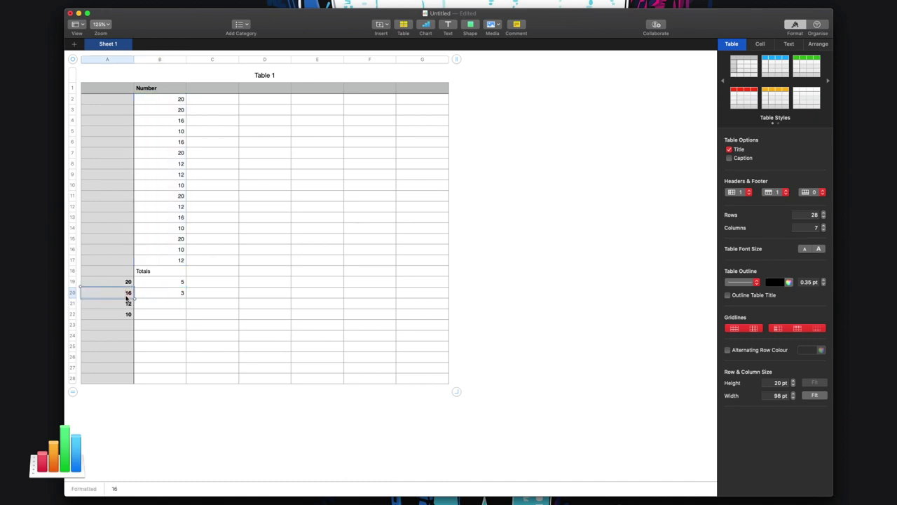
key("Down")
left_click(171, 293)
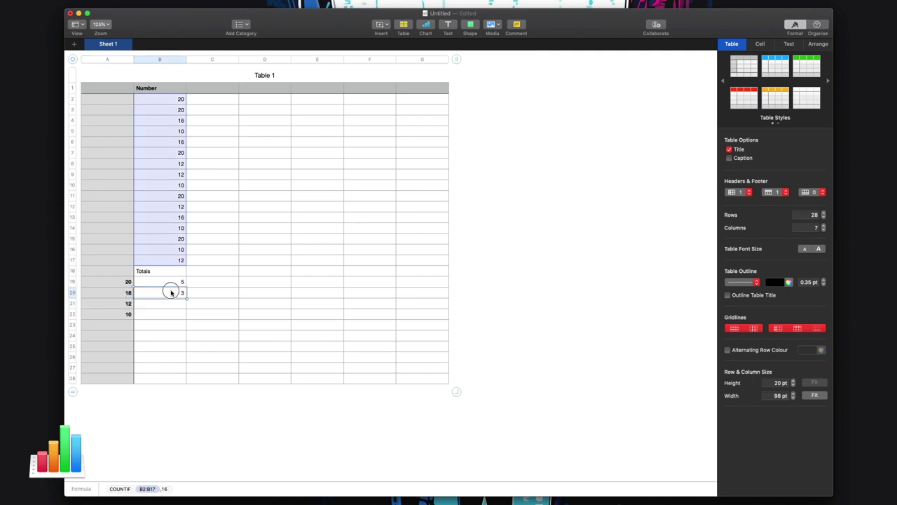
left_click(127, 292)
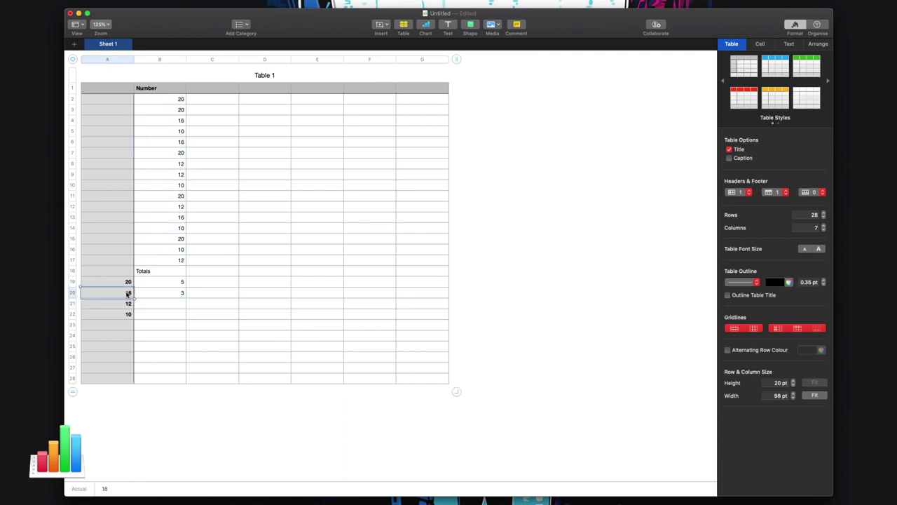
type("1")
left_click(198, 309)
Step: Replace the fixed 16 condition in B20's COUNTIF with a reference to A20, still giving 3
double_click(174, 295)
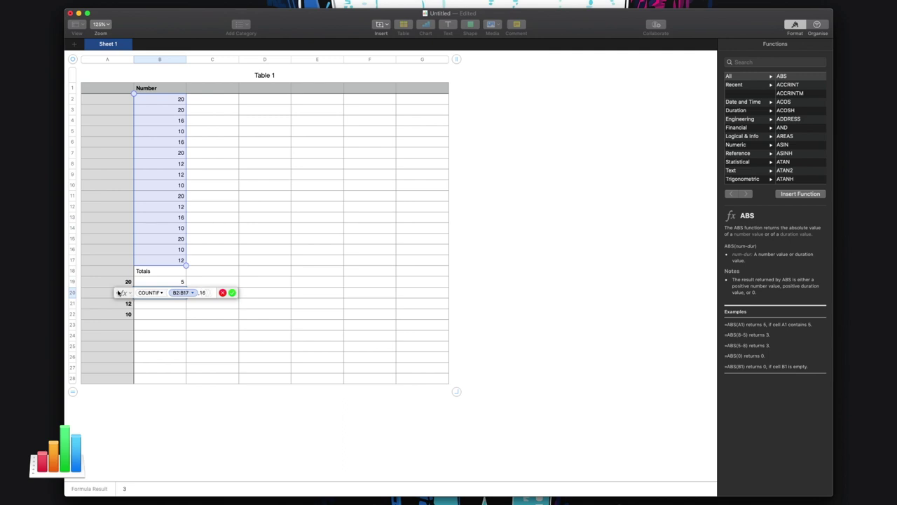
left_click_drag(119, 292, 253, 286)
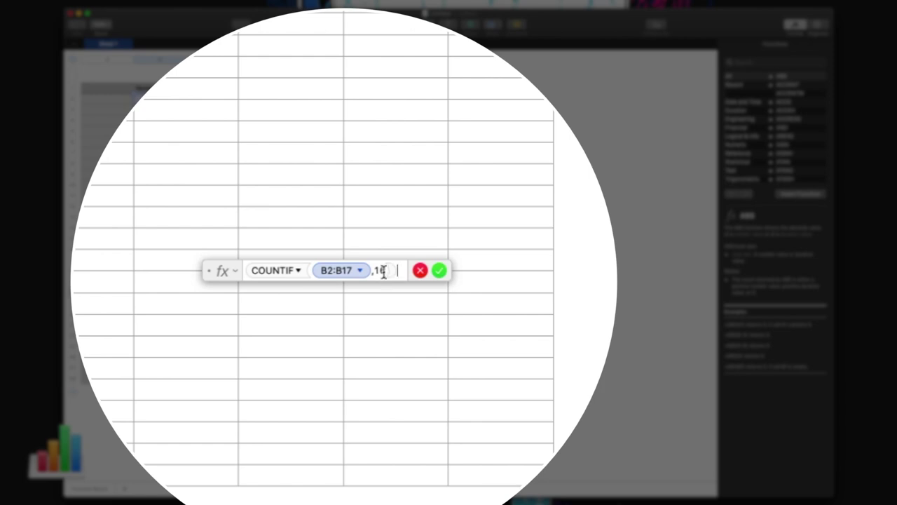
double_click(385, 271)
type("A2")
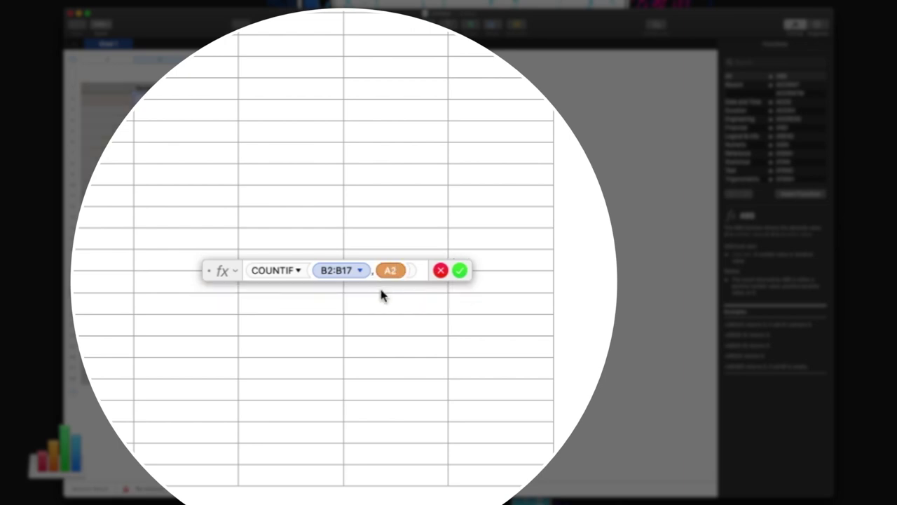
type("0")
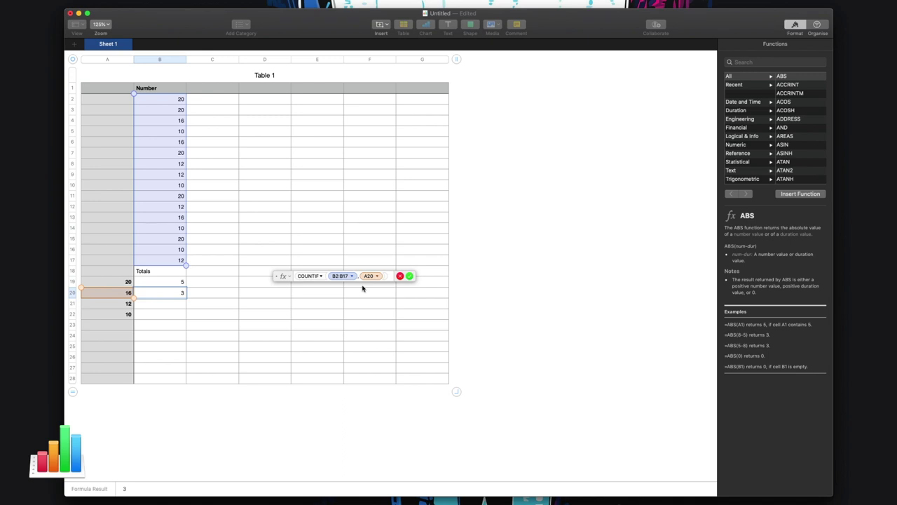
key("Return")
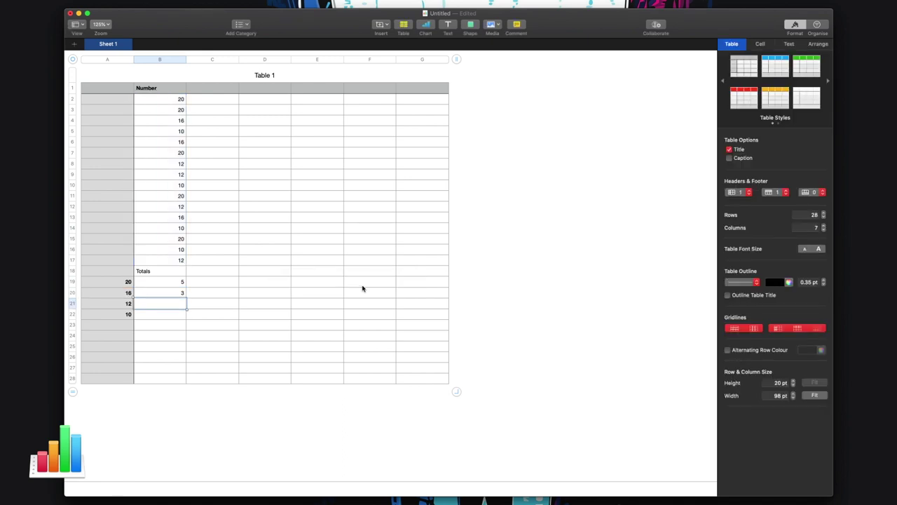
left_click(170, 293)
left_click(121, 297)
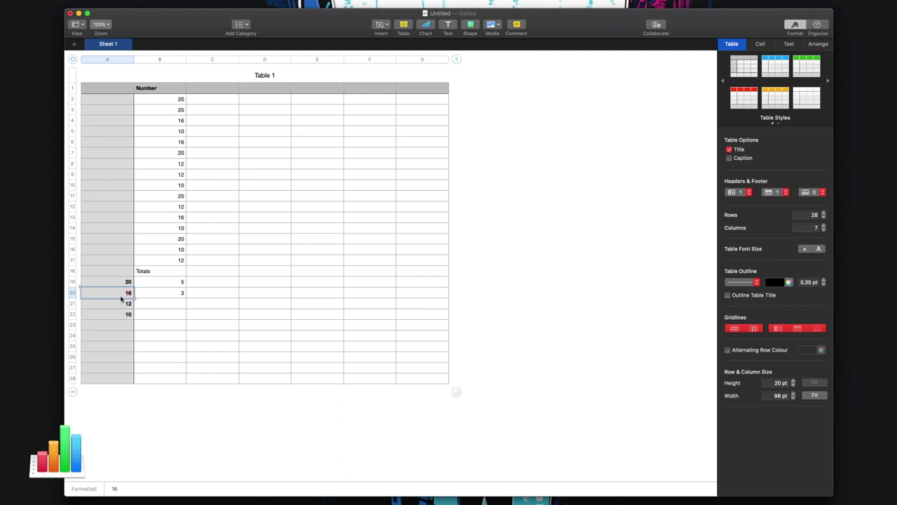
type("12")
key("Return")
left_click(125, 293)
type("16")
left_click(209, 286)
left_click(227, 309)
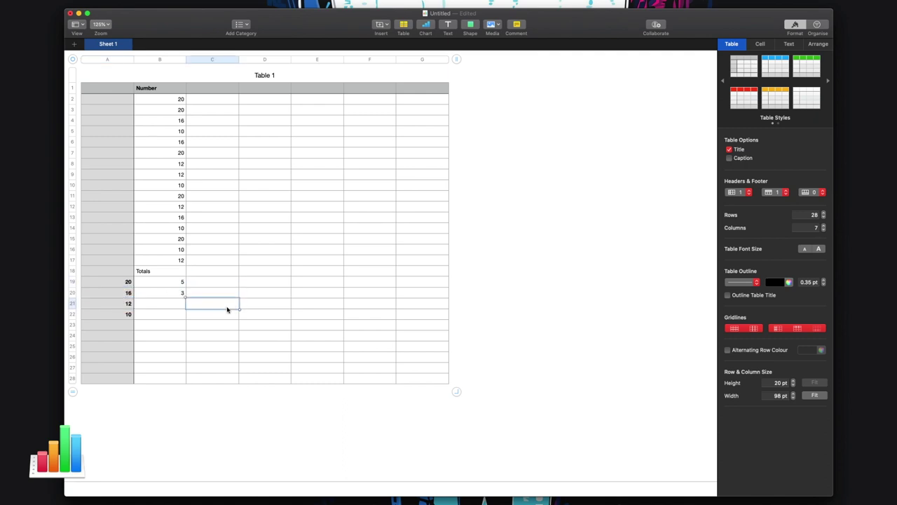